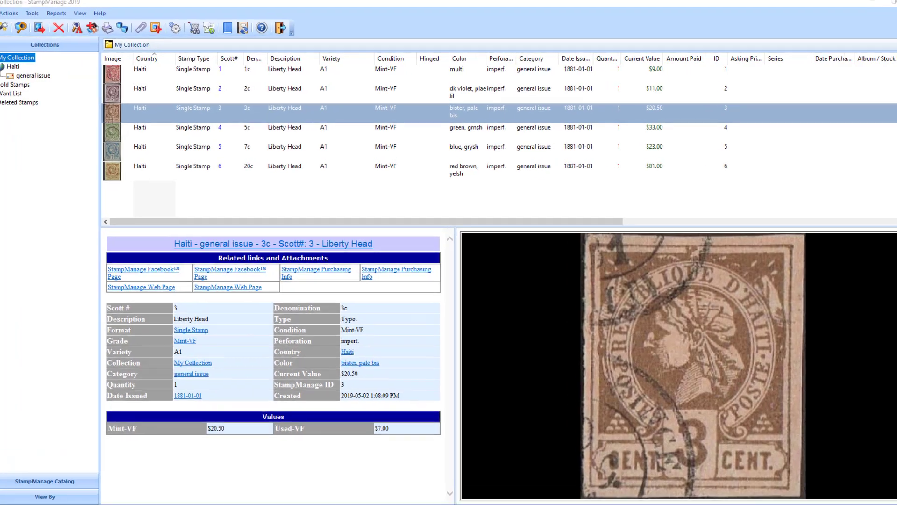
- Start a new collection entry and pick the violet 2c Liberty Head stamp from the catalog
left_click(10, 31)
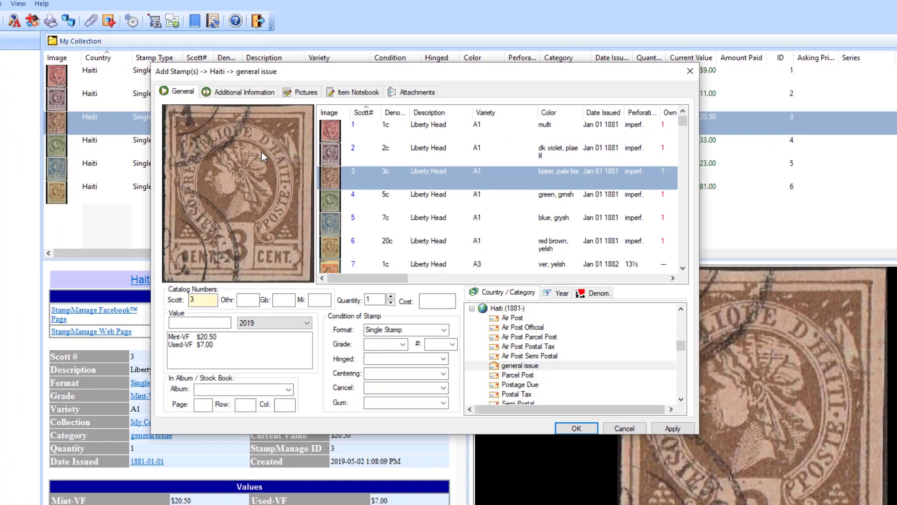
left_click(405, 206)
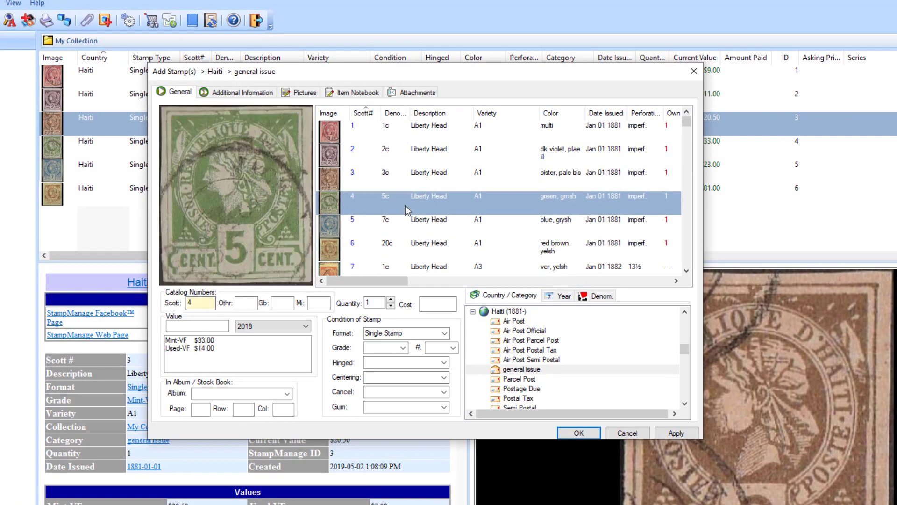
left_click(411, 156)
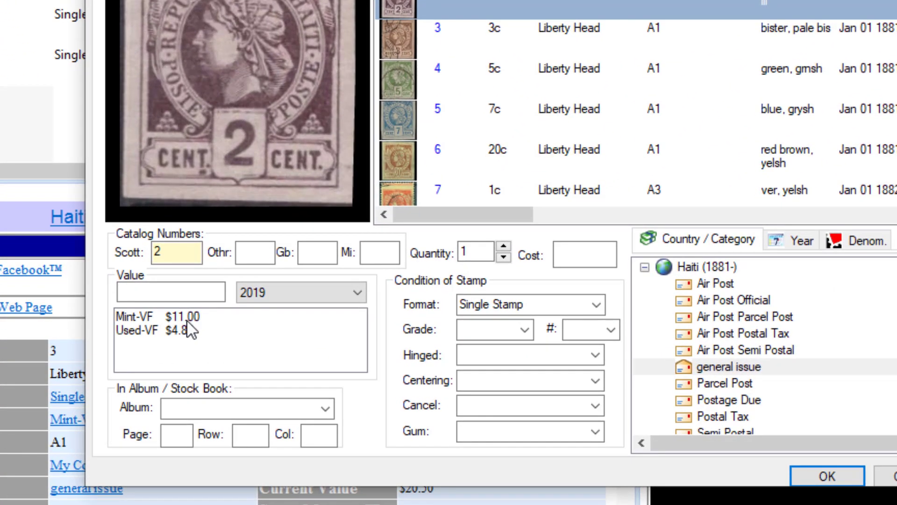
- Take the Mint-VF catalog value and overwrite $11.00 with $12.00
left_click(187, 320)
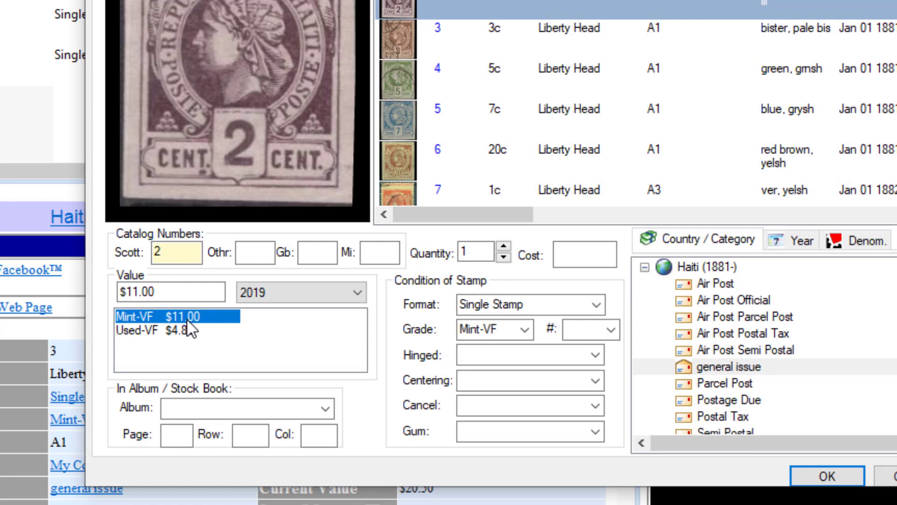
double_click(168, 292)
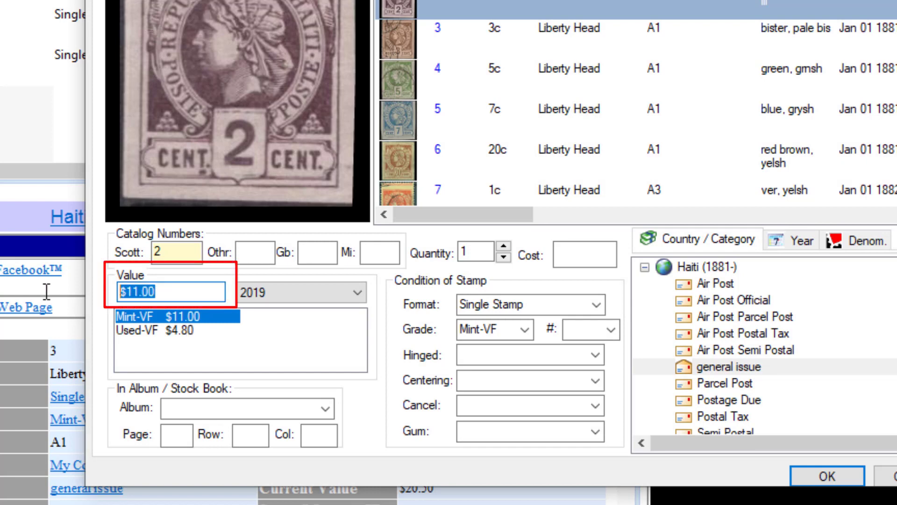
type("$12.00")
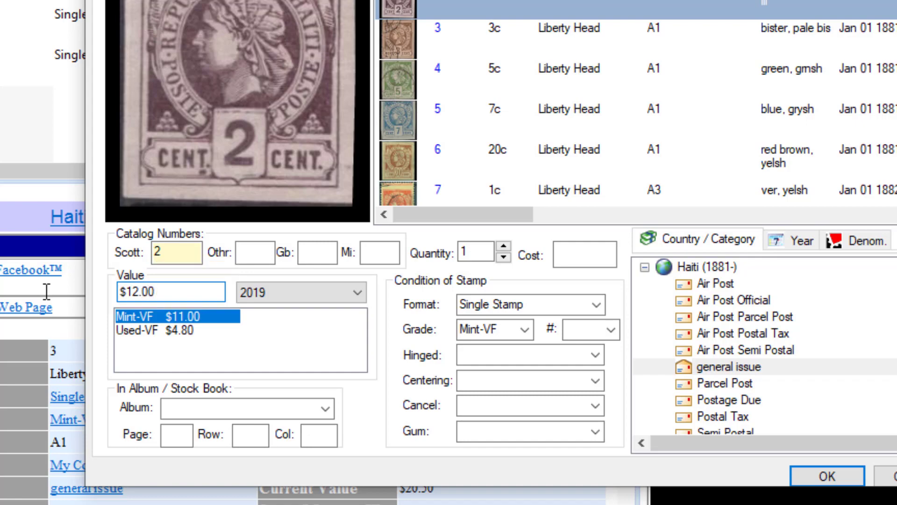
key("Tab")
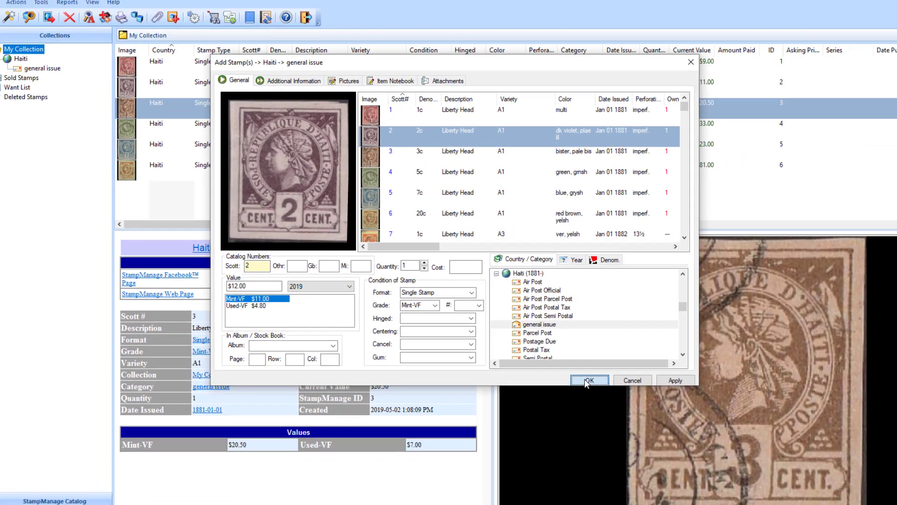
left_click(827, 475)
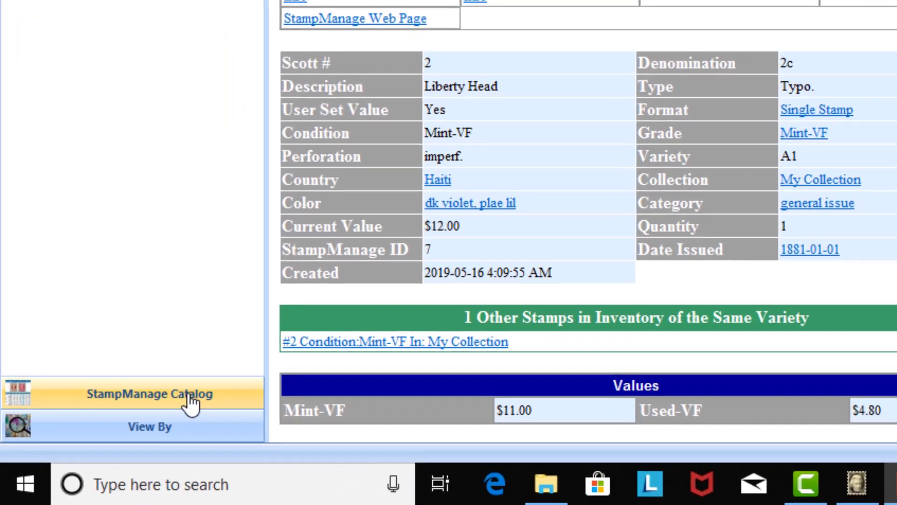
- In the StampManage Catalog, browse 2019 > Haiti > general issue to list its 542 stamps
left_click(185, 395)
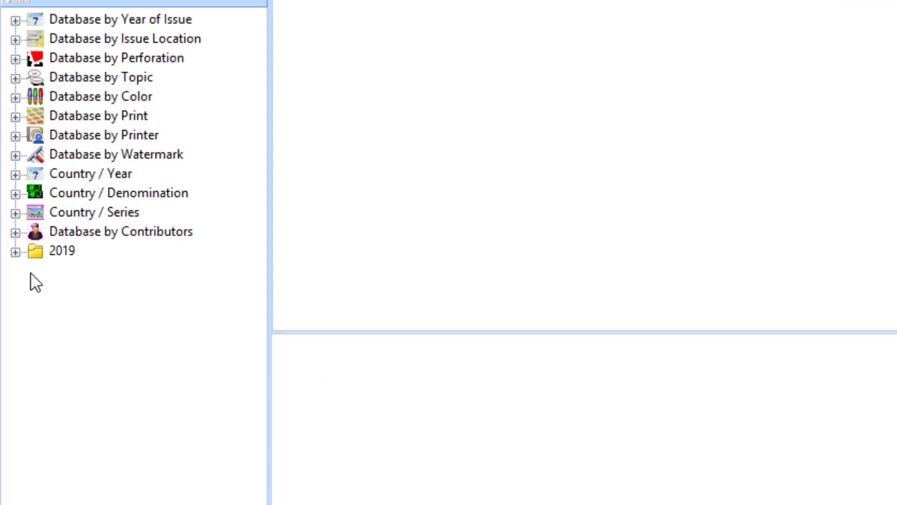
left_click(15, 252)
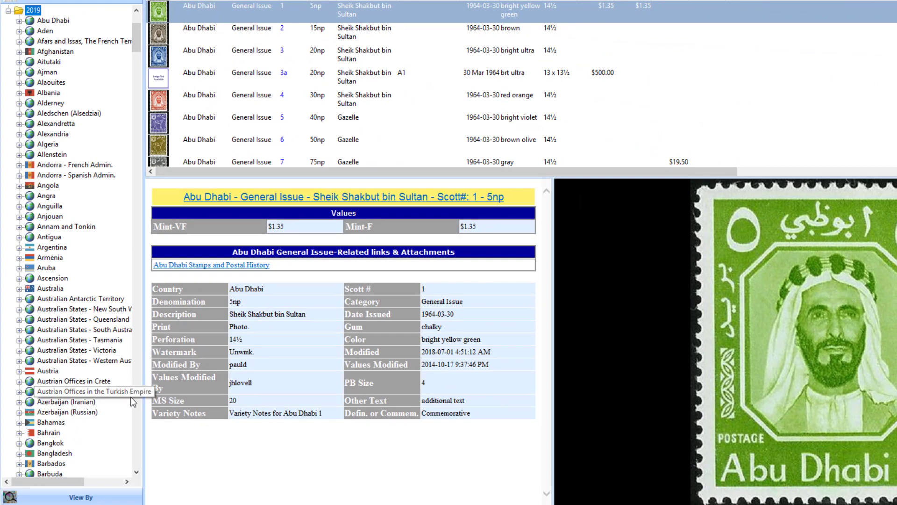
scroll(133, 395, "down", 20)
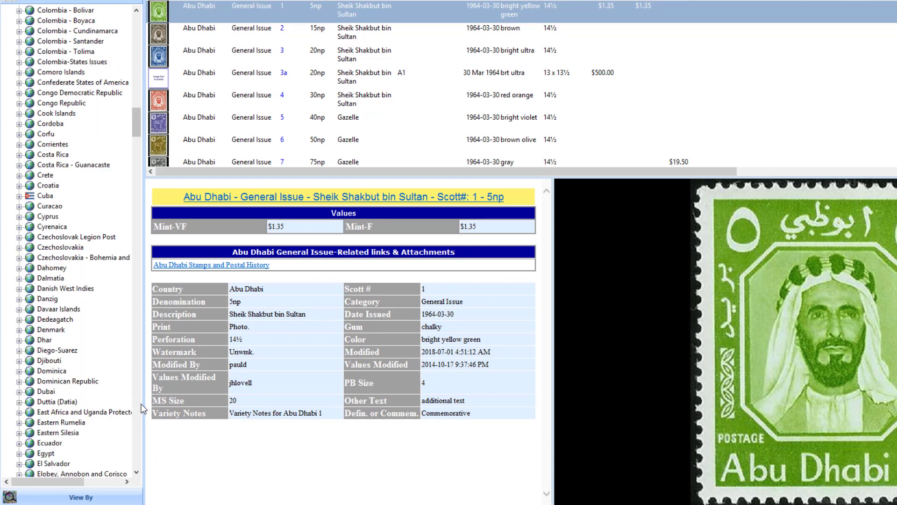
scroll(143, 409, "down", 15)
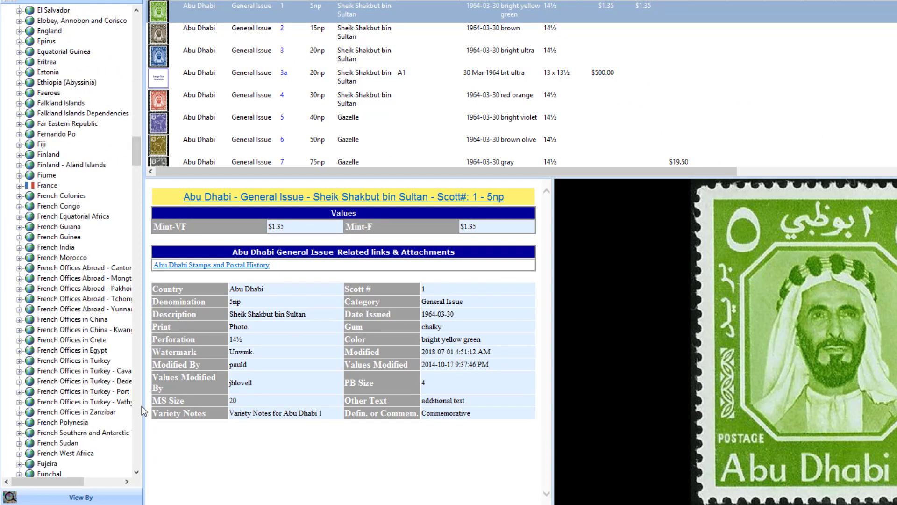
scroll(135, 404, "down", 15)
scroll(135, 404, "down", 15)
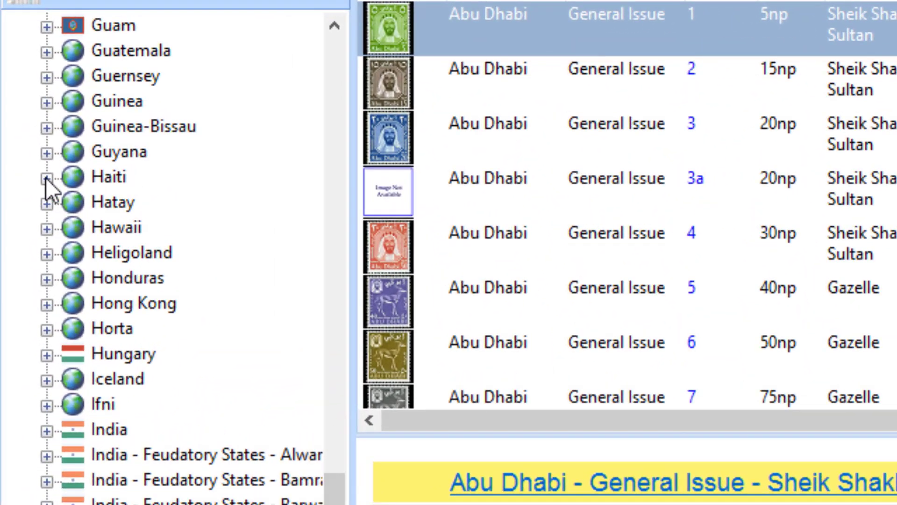
left_click(46, 178)
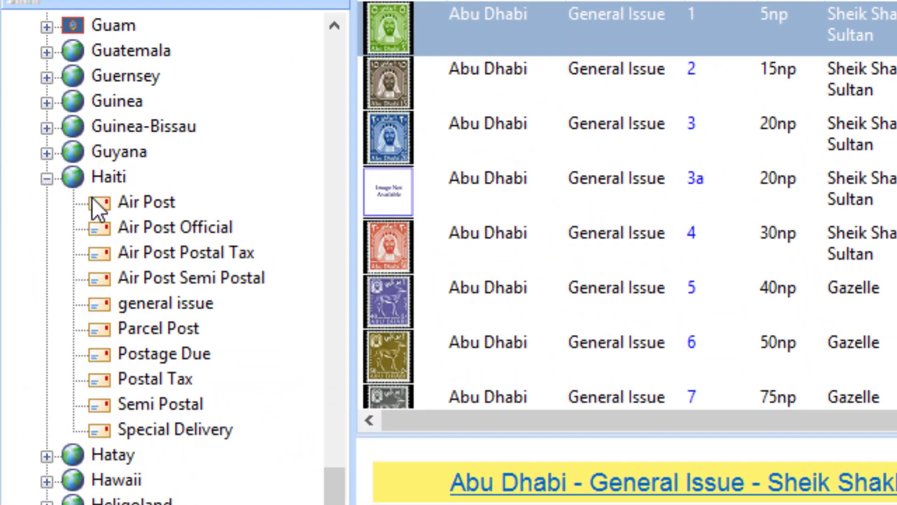
left_click(176, 302)
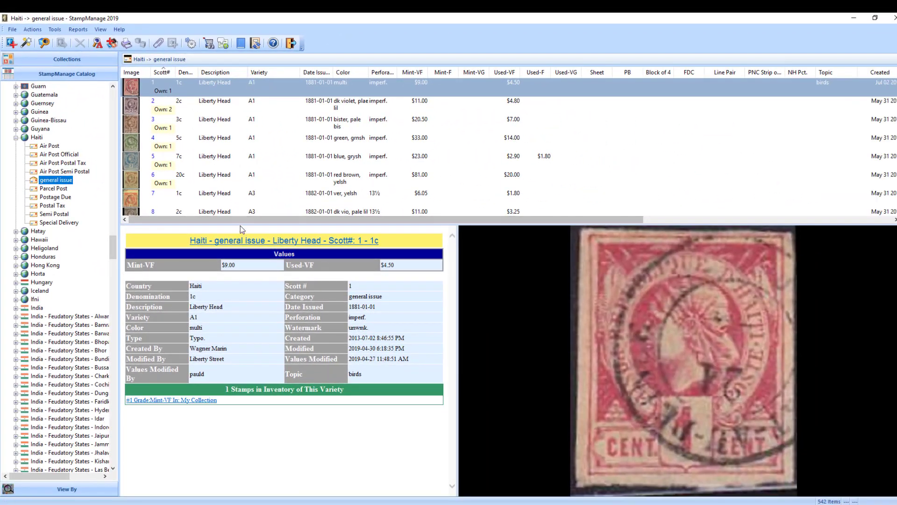
- Drag the list/detail splitter down so more Haiti general issue rows show
left_click_drag(241, 226, 240, 286)
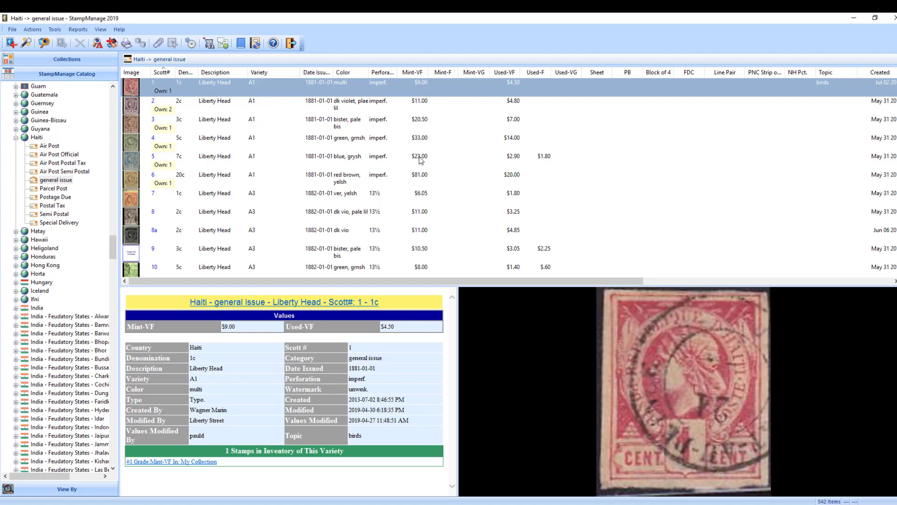
- Enter 14 as stamp 5's Mint-F value in the catalog grid
left_click(444, 161)
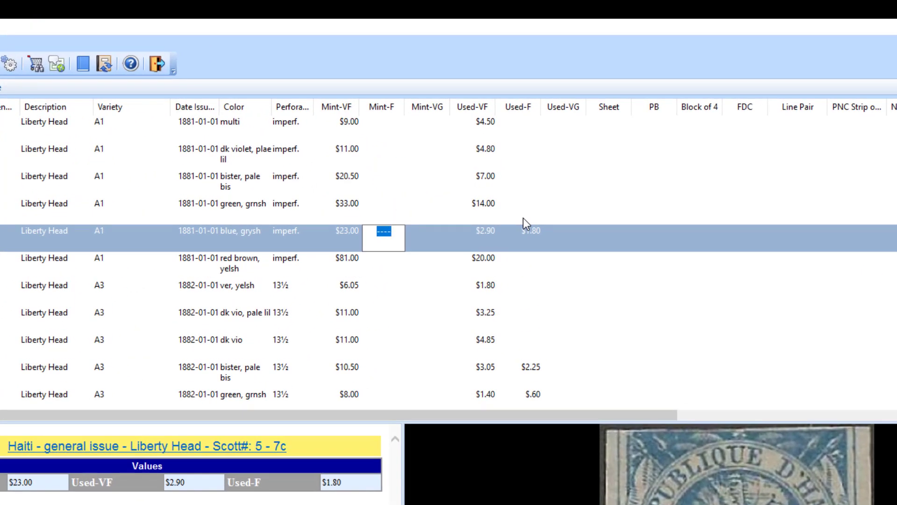
type("14")
key("Tab")
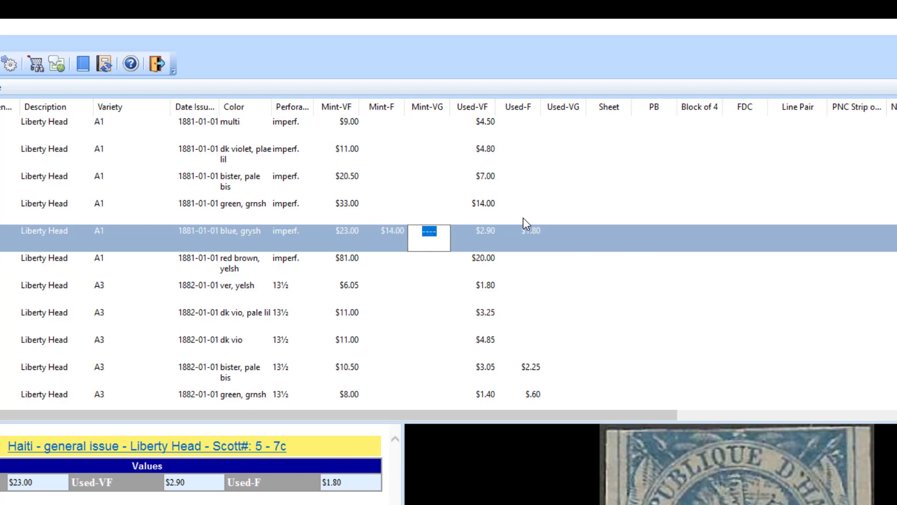
- Move to stamp 6's row and enter 14.00 as its Used-F value
key("Tab")
key("Return")
key("Tab")
key("Tab")
key("Tab")
key("Tab")
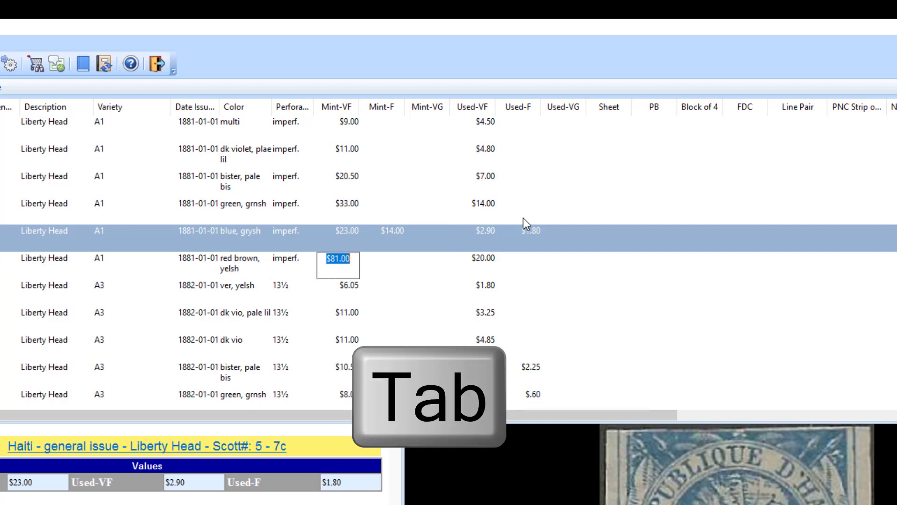
key("Tab")
key("Tab")
key("Tab")
key("Tab")
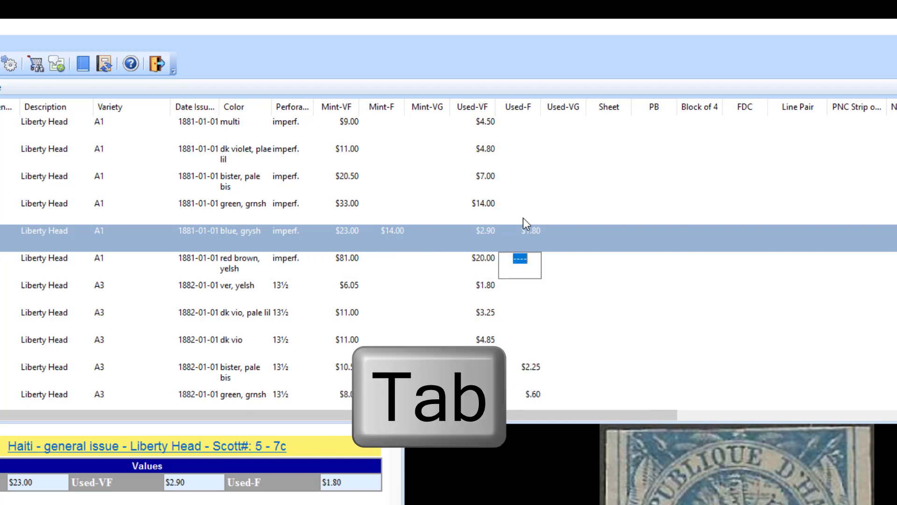
type("14.00")
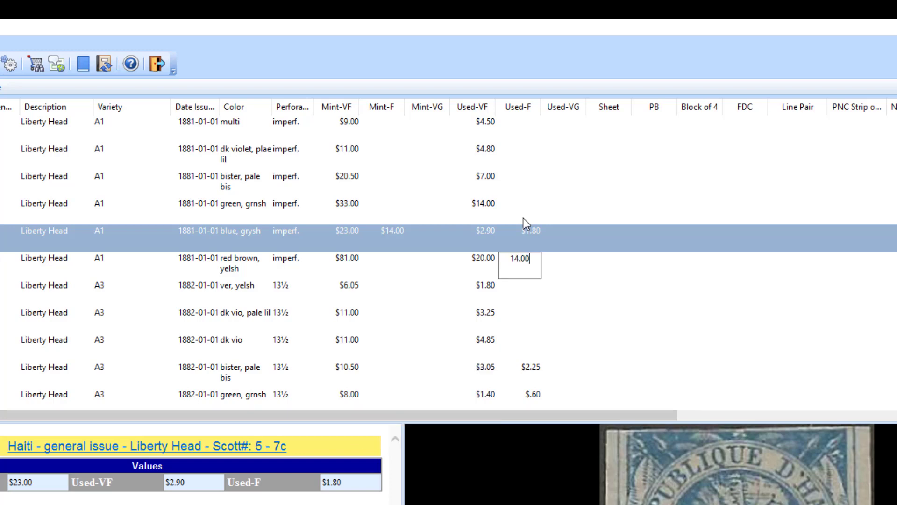
key("Tab")
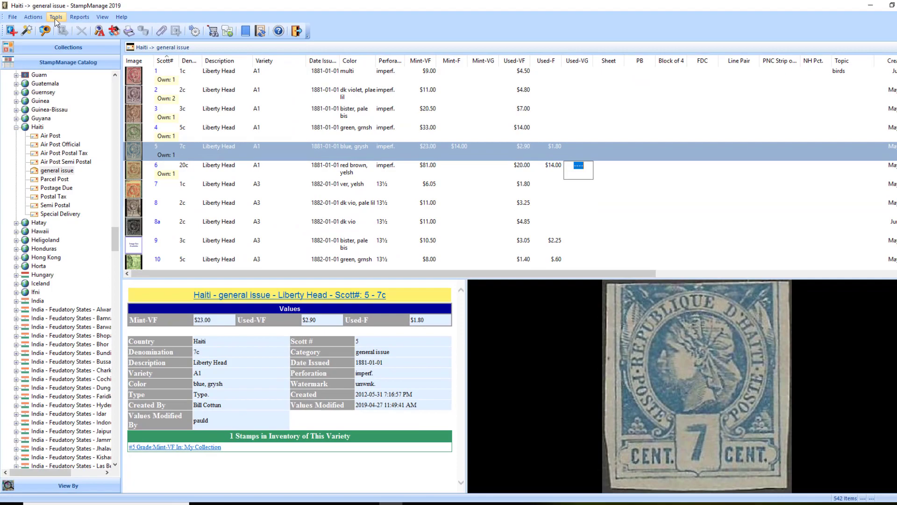
- Open Tools > Stamp Data Manager and load Haiti (1881-) > general issue
left_click(56, 17)
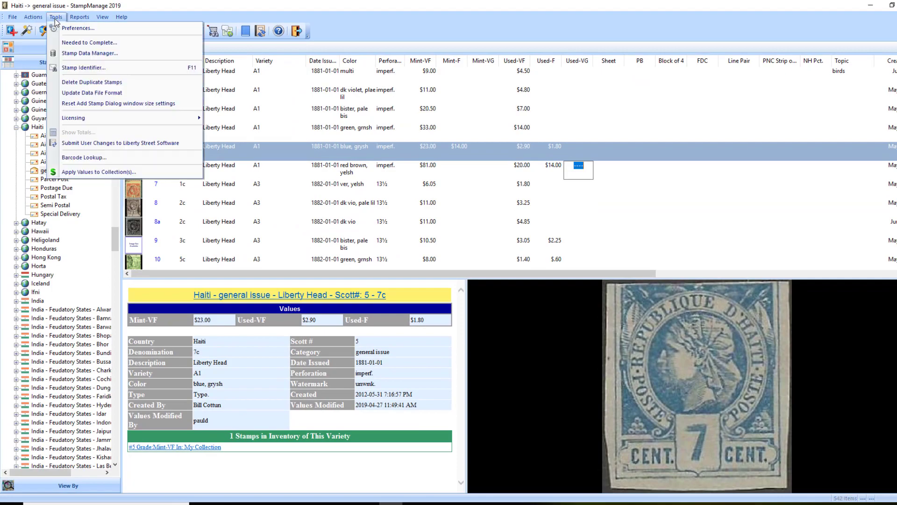
left_click(86, 54)
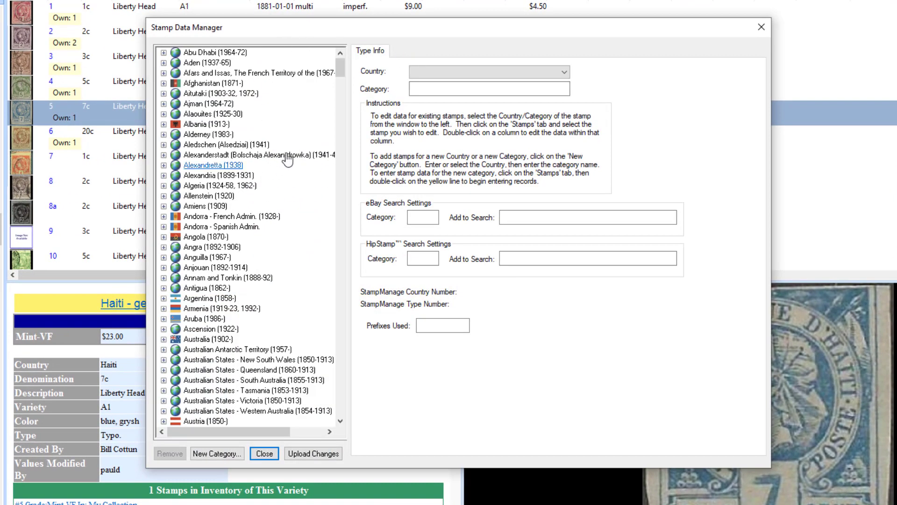
left_click_drag(340, 72, 331, 196)
left_click(163, 196)
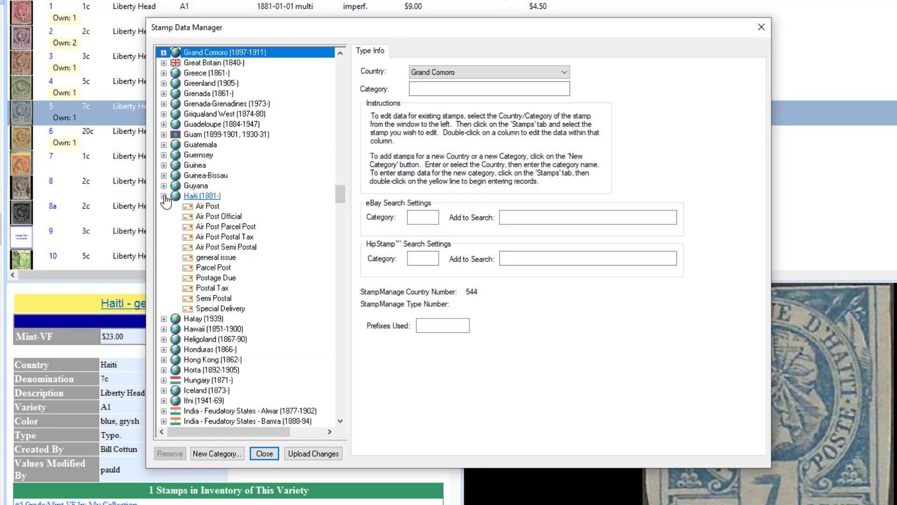
left_click(219, 258)
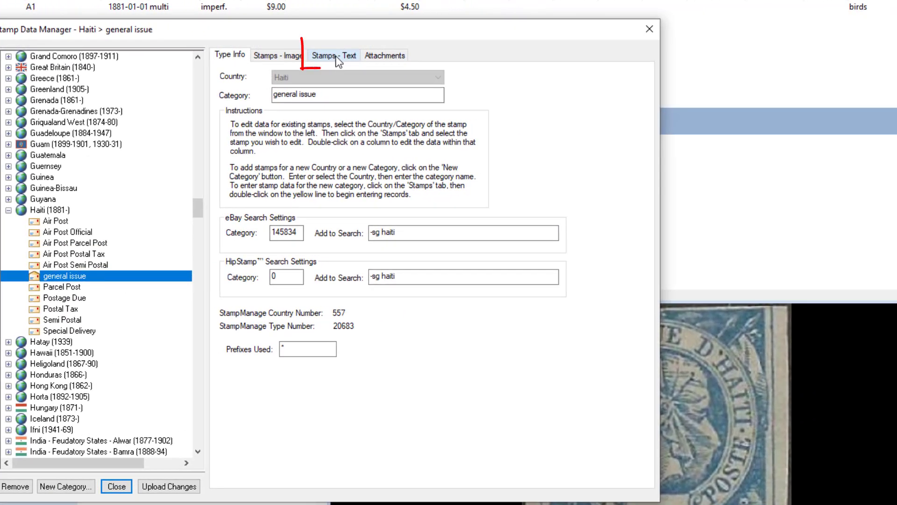
- Select Scott #3 on the Stamps - Text tab and enter $14.00 in its Mint F box
left_click(336, 56)
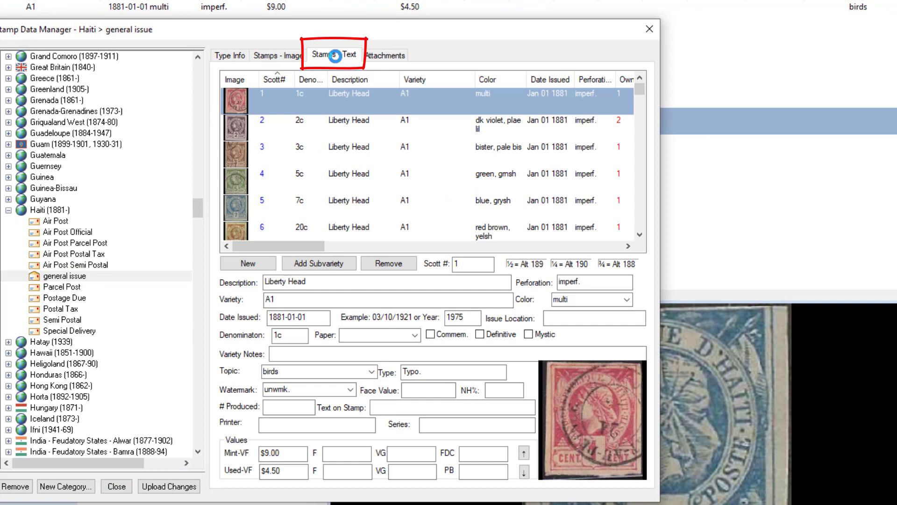
left_click(278, 153)
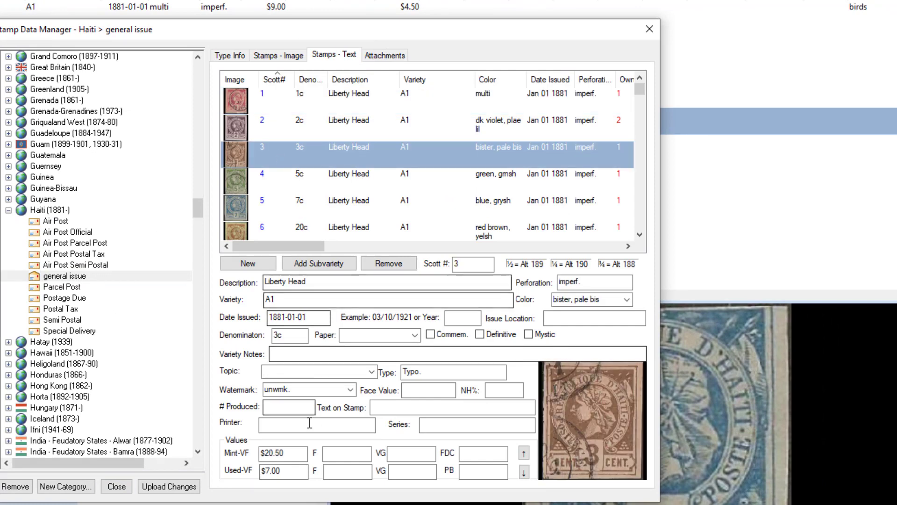
mouse_move(224, 440)
left_mouse_down()
mouse_move(229, 491)
mouse_move(495, 490)
mouse_move(531, 439)
mouse_move(236, 448)
left_mouse_up()
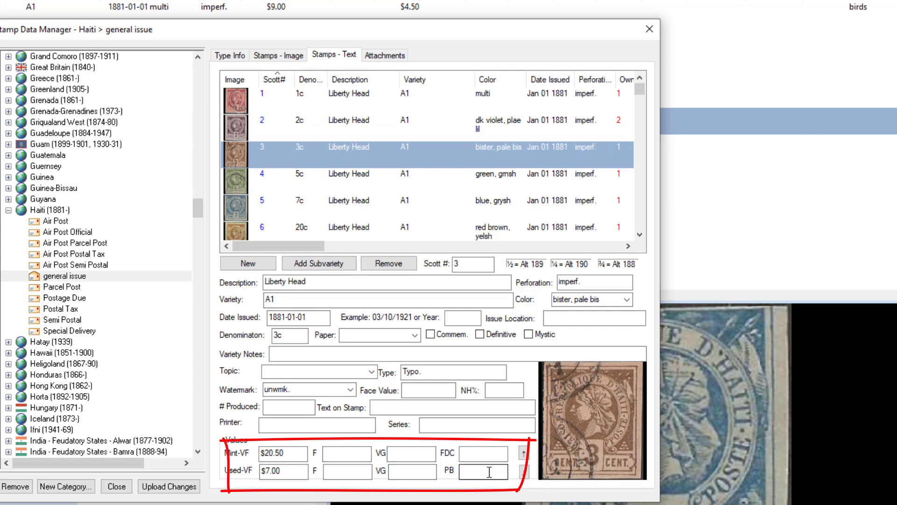
key("Escape")
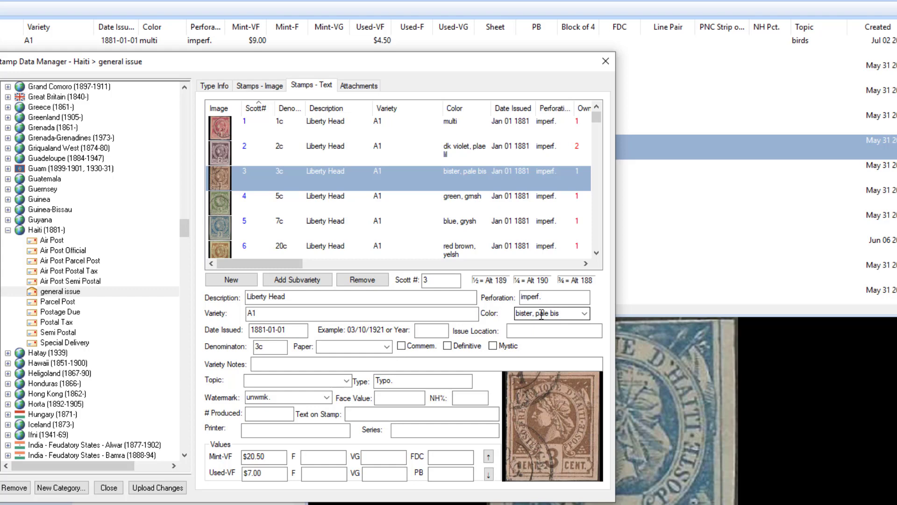
left_click(310, 456)
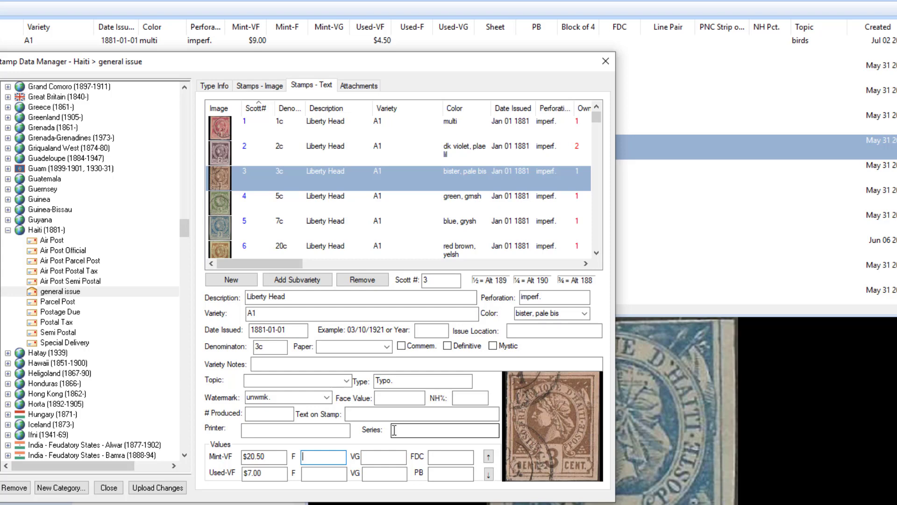
type("$14.00")
key("Tab")
key("Tab")
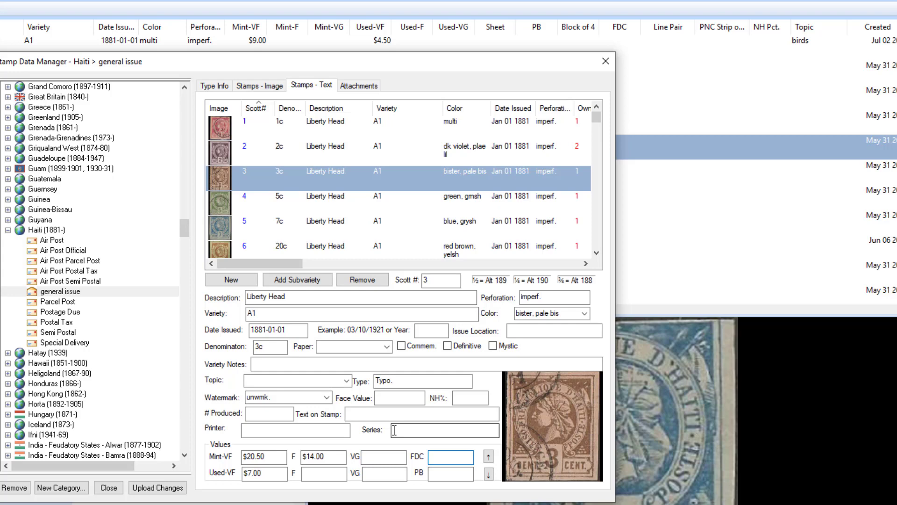